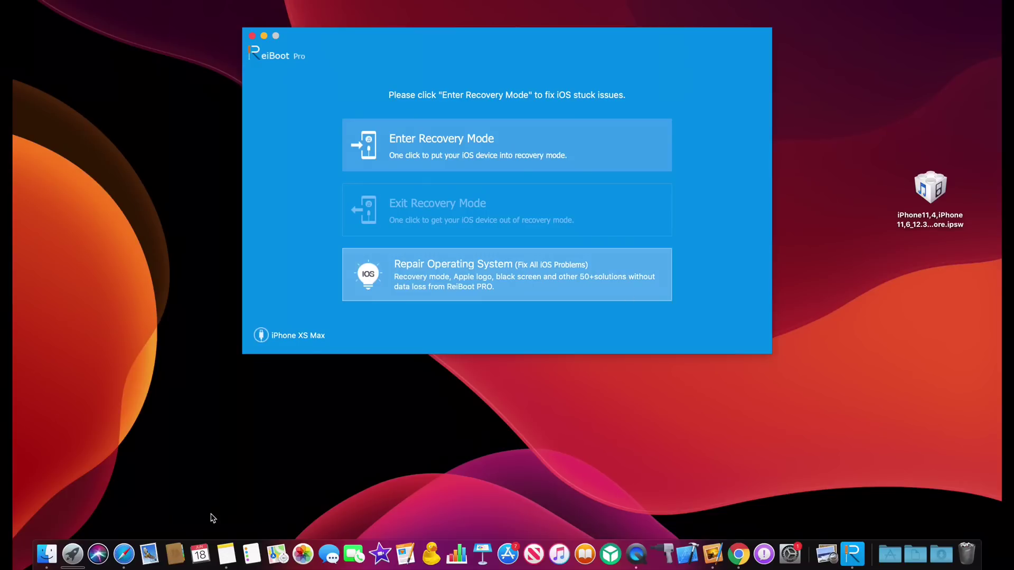
Step: Look up iPhone XS Max (China) firmware on the download site, then exit recovery mode
left_click(141, 526)
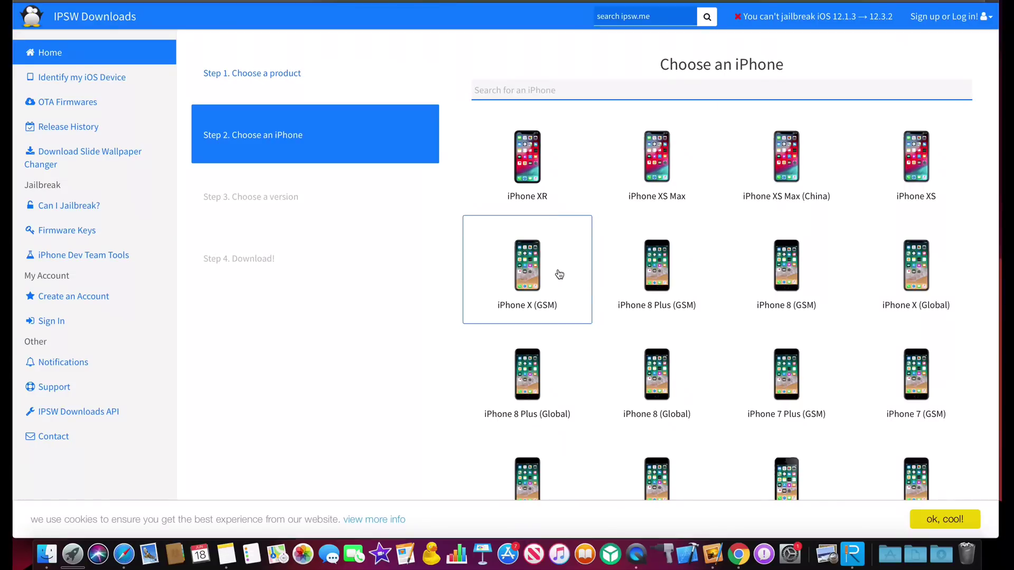
left_click(799, 191)
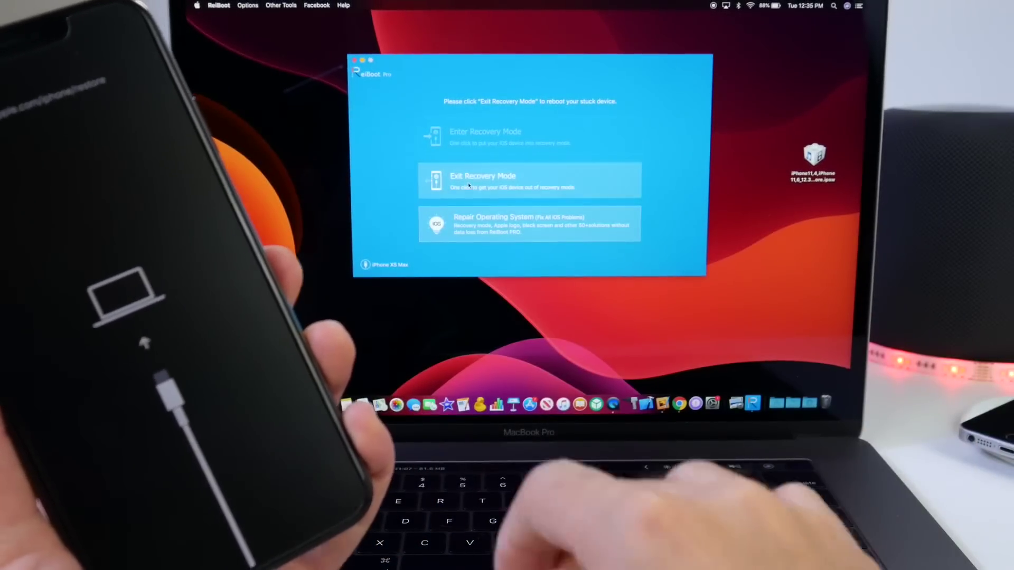
left_click(468, 185)
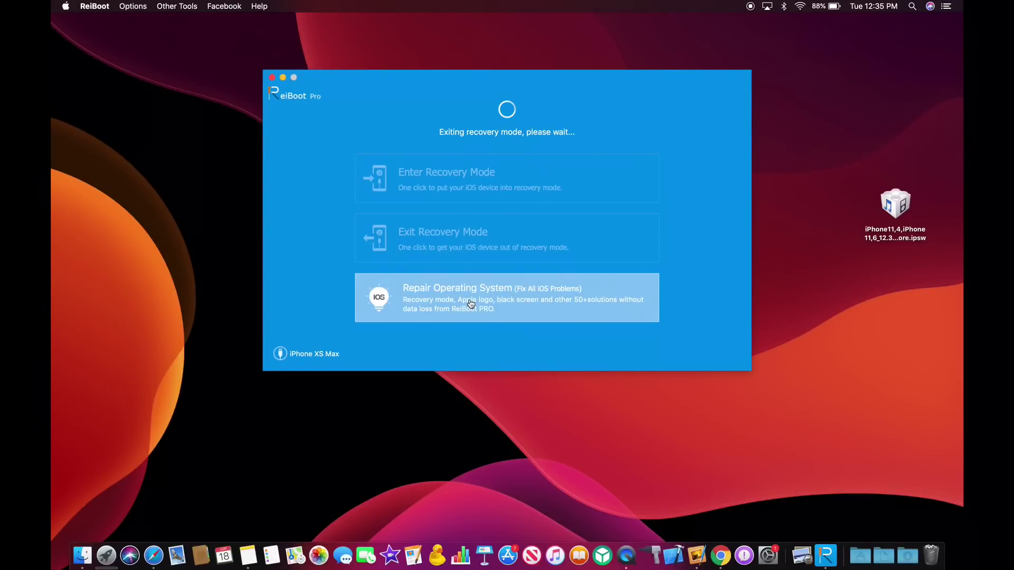
Step: Start Repair Operating System, enter recovery mode, and reach the 12.3.1 firmware page
left_click(469, 304)
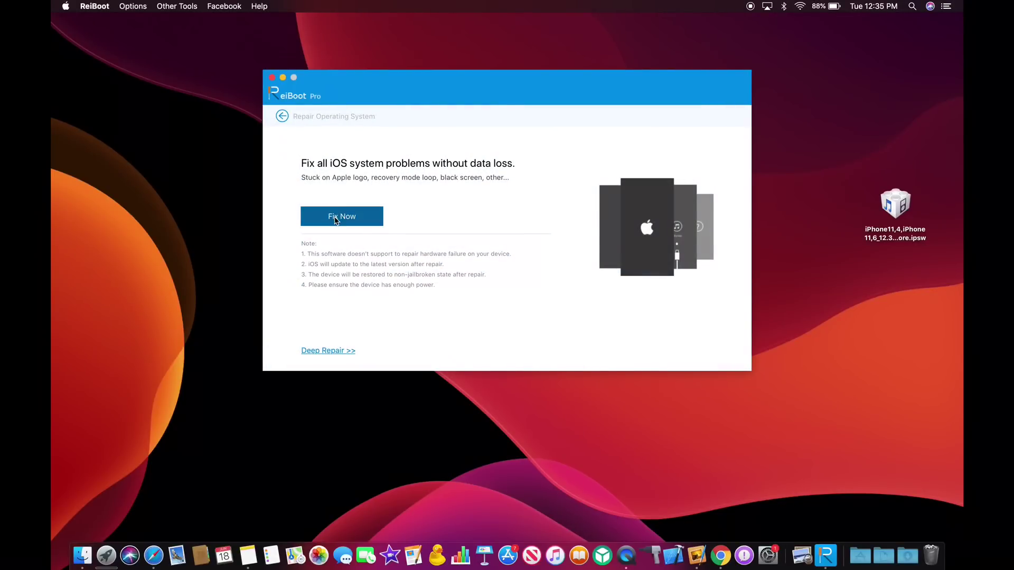
left_click(335, 218)
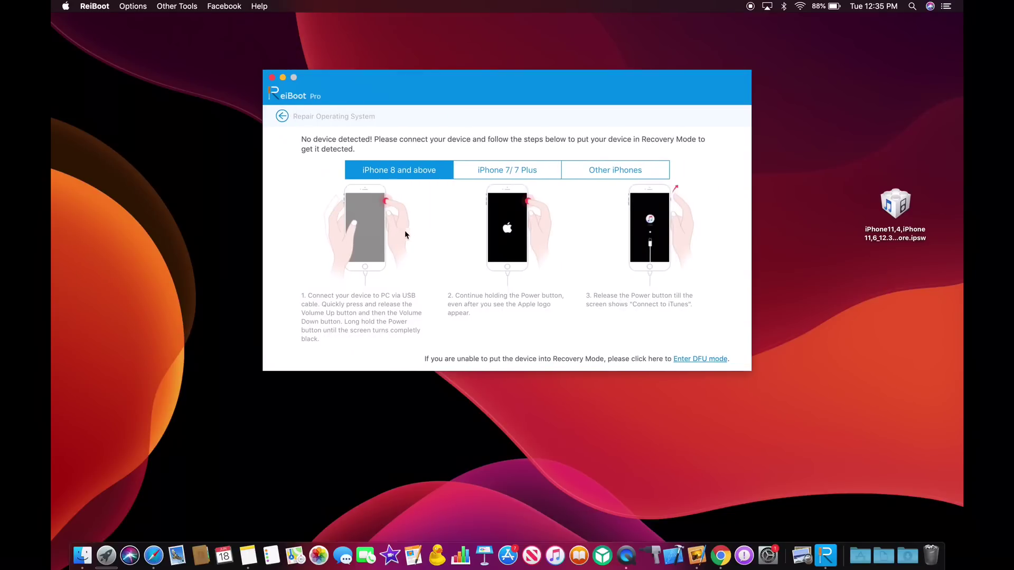
left_click(598, 177)
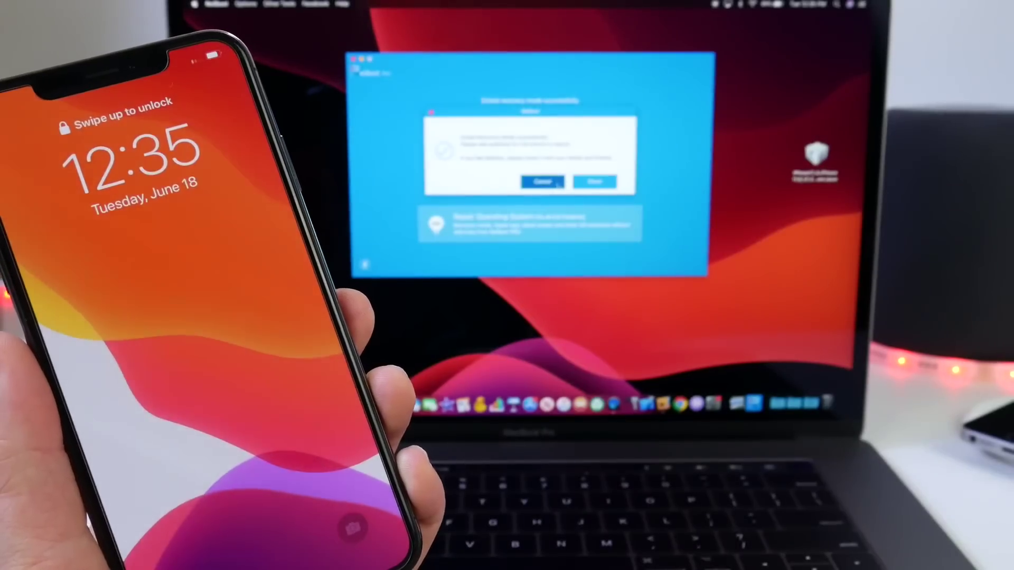
left_click(559, 183)
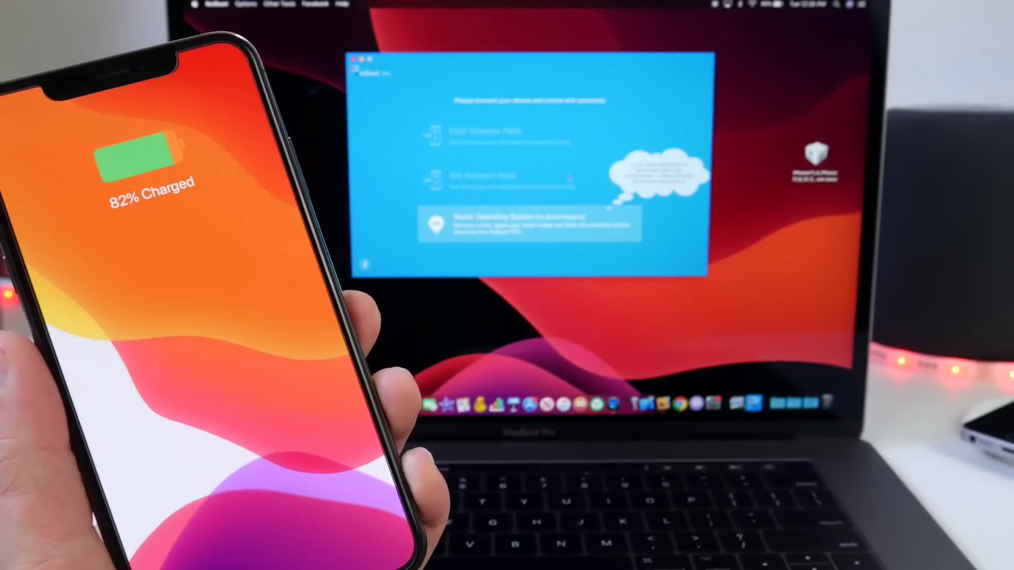
left_click(529, 134)
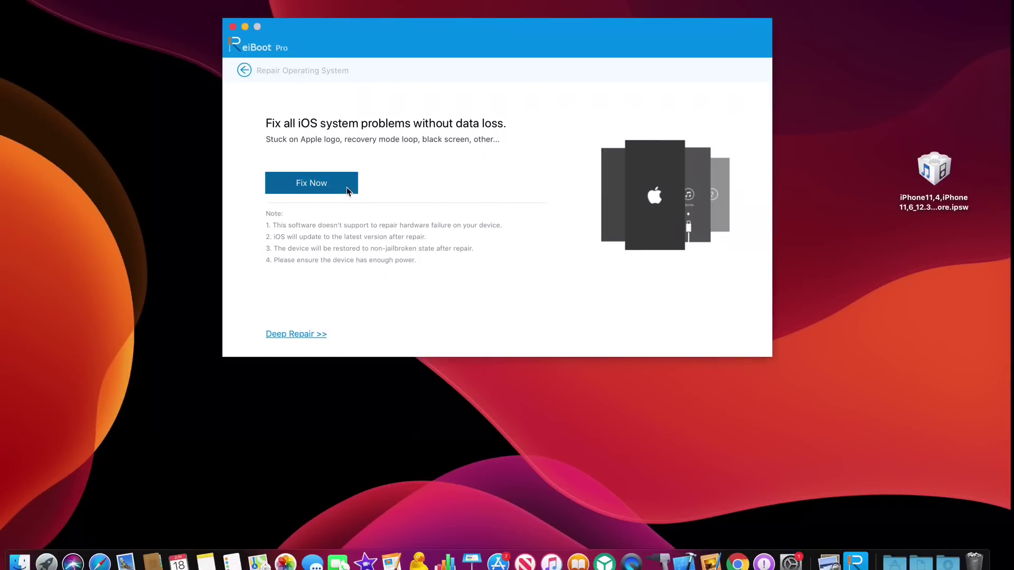
left_click(346, 187)
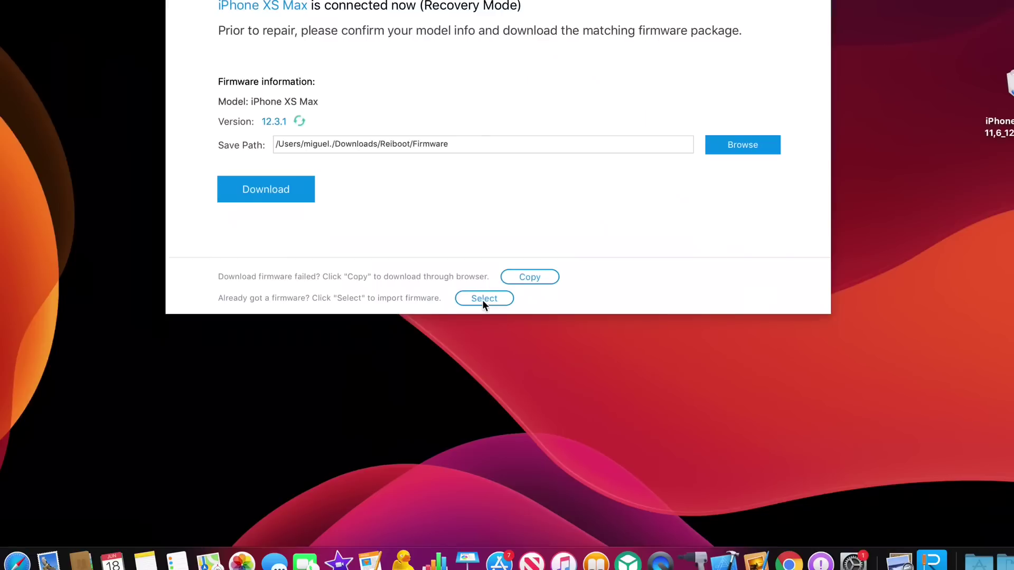
Step: Load the downloaded iPhone 12.3.1 .ipsw file from the Desktop as the firmware
left_click(486, 345)
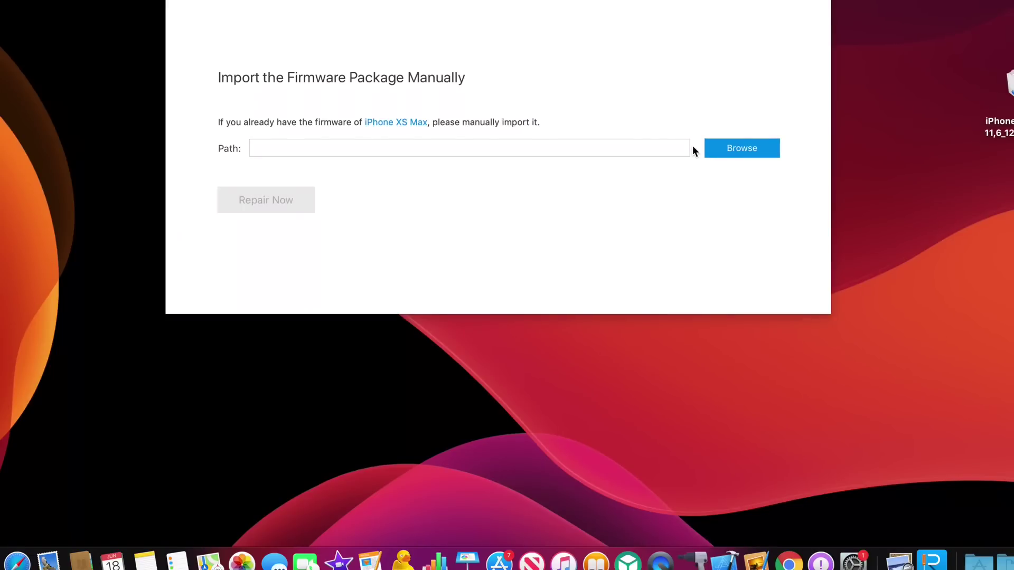
left_click(726, 148)
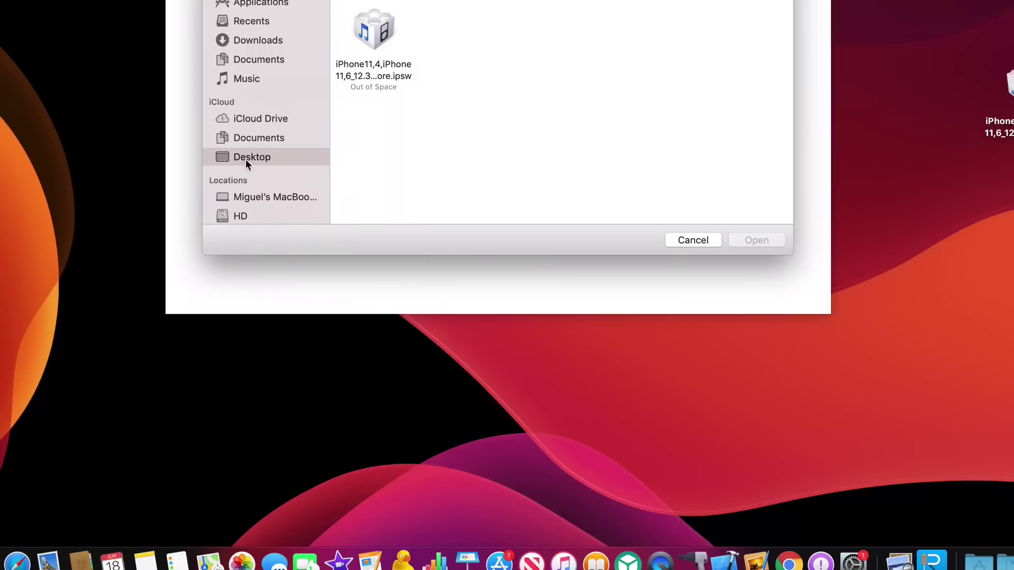
left_click(382, 40)
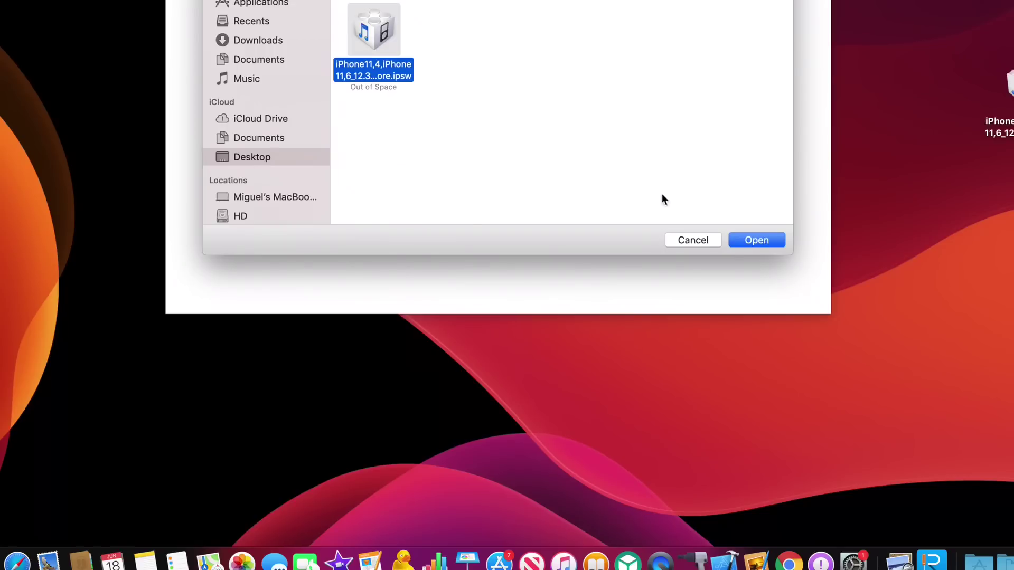
left_click(756, 242)
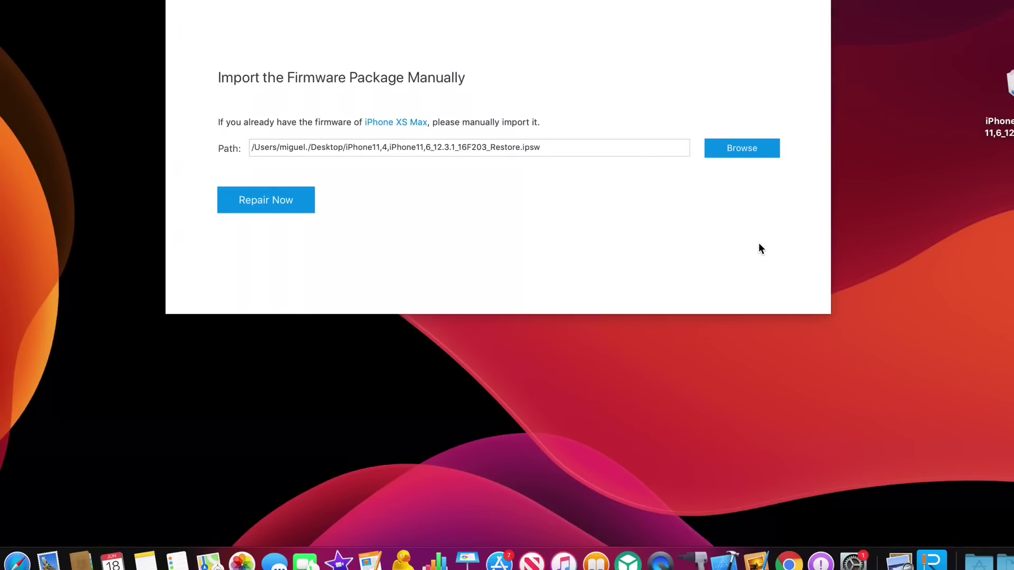
Step: Start Repair Now with the imported 12.3.1 firmware, beginning package verification
left_click(271, 203)
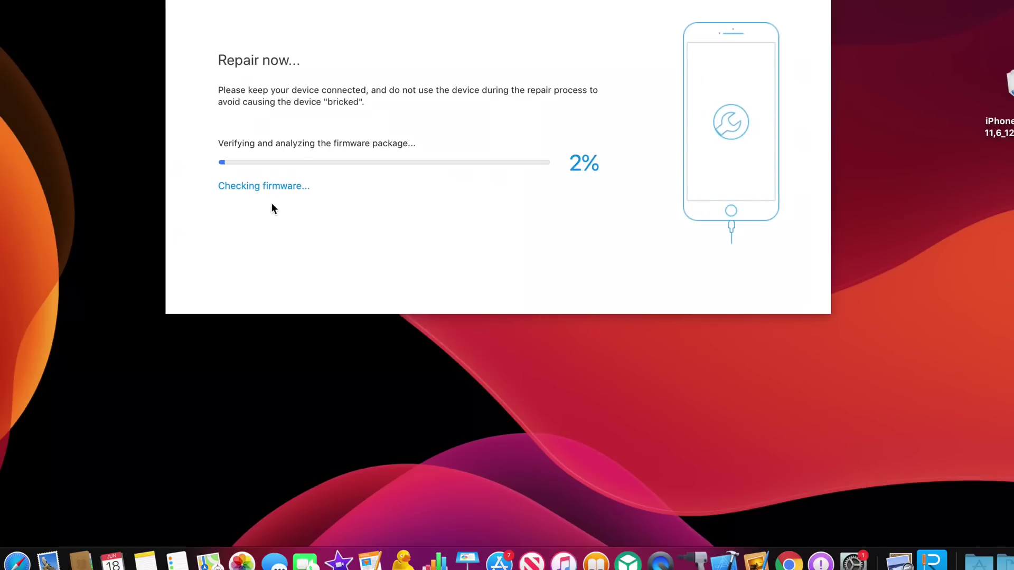